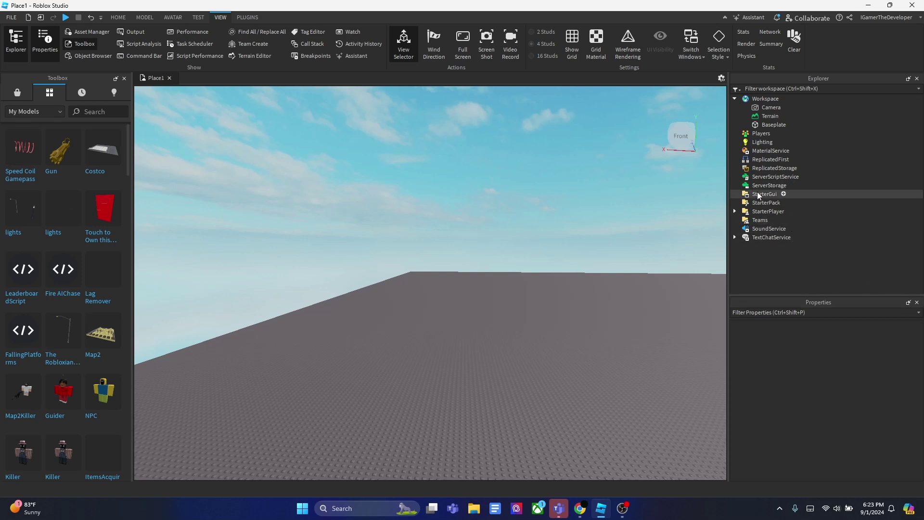
- Insert an ImageButton and a TextButton into StarterGui via the object search list
{"action": "left_click", "coordinate": [783, 194]}
{"action": "type", "text": "button"}
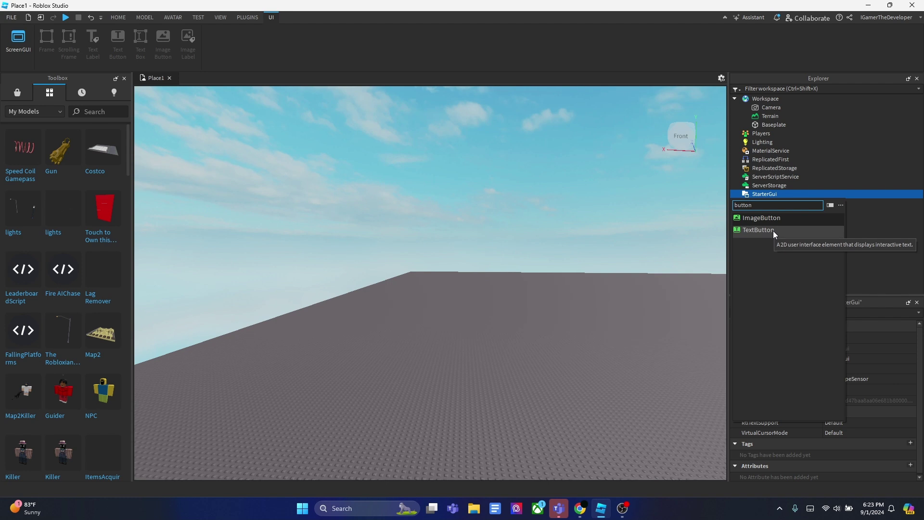
{"action": "left_click", "coordinate": [780, 218]}
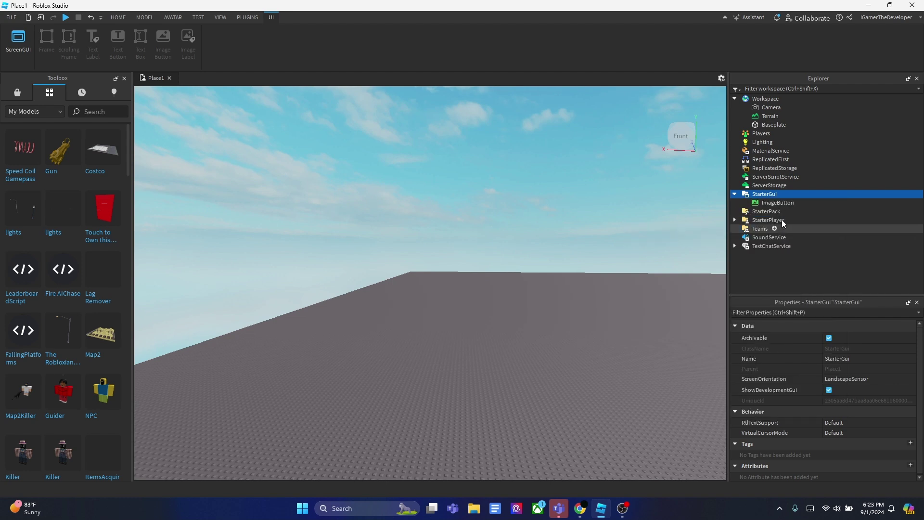
{"action": "left_click", "coordinate": [783, 193]}
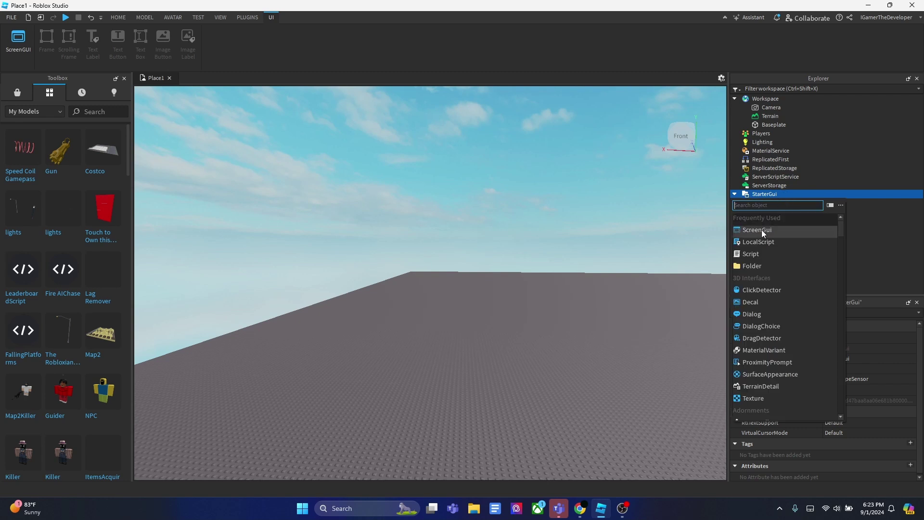
{"action": "type", "text": "text"}
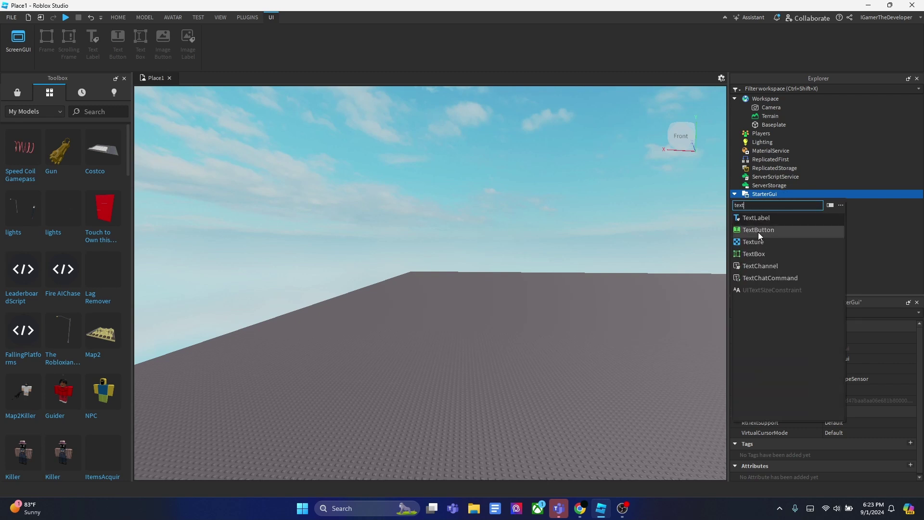
{"action": "left_click", "coordinate": [759, 230]}
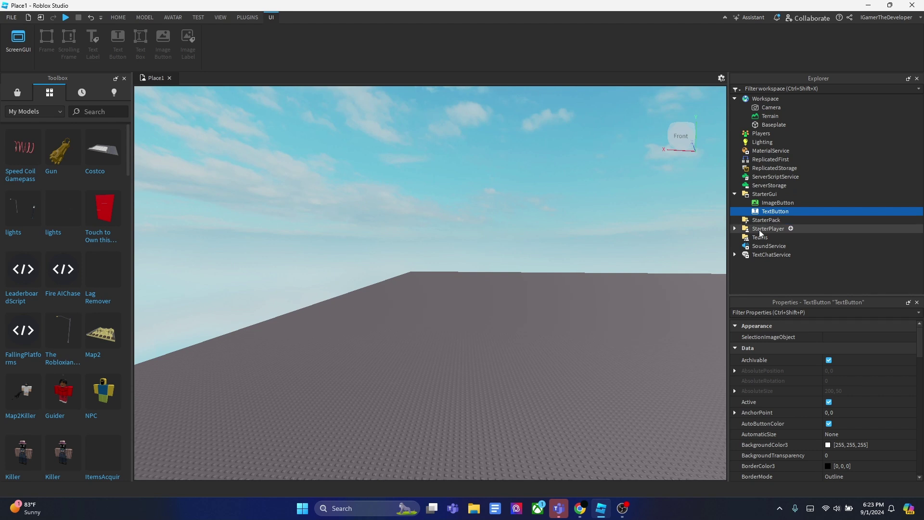
{"action": "left_click", "coordinate": [784, 194]}
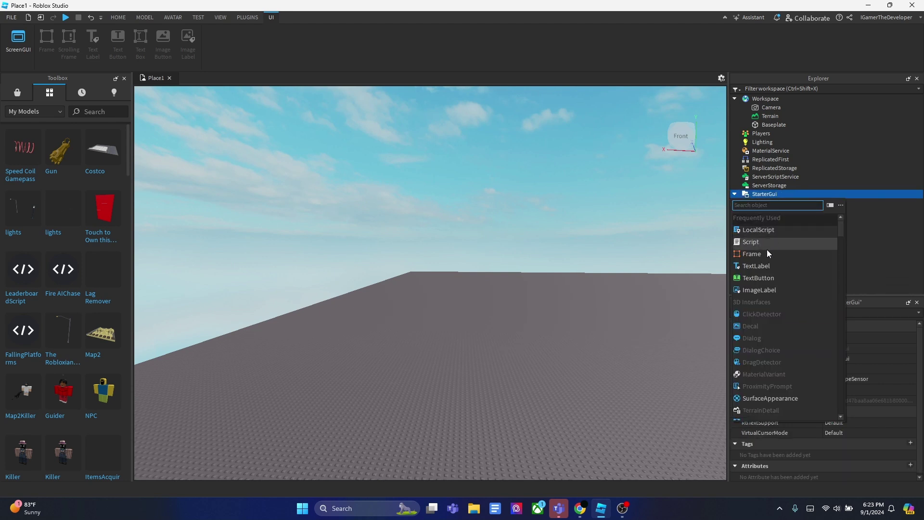
- Add a Frame under StarterGui and move the ImageButton and TextButton inside it
{"action": "left_click", "coordinate": [778, 255]}
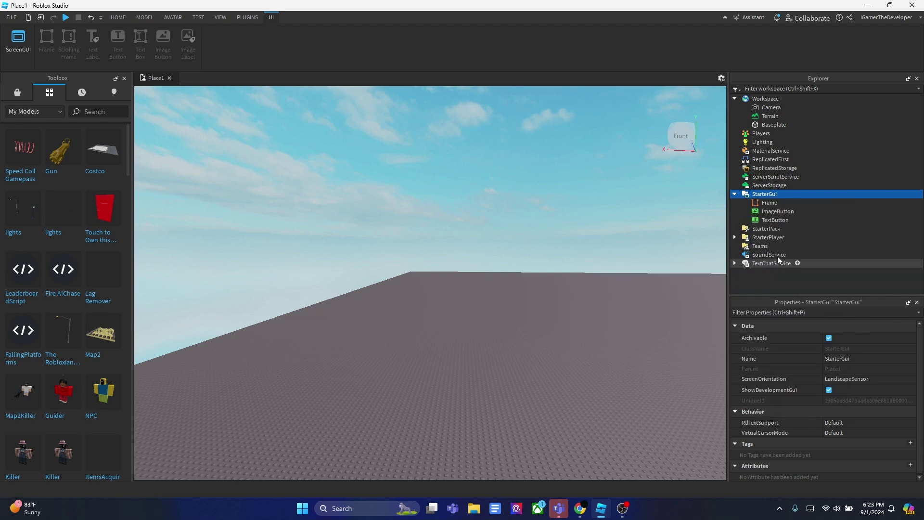
{"action": "left_click", "coordinate": [776, 212]}
{"action": "left_click", "coordinate": [772, 220], "text": "shift"}
{"action": "left_click_drag", "start_coordinate": [772, 220], "coordinate": [796, 205]}
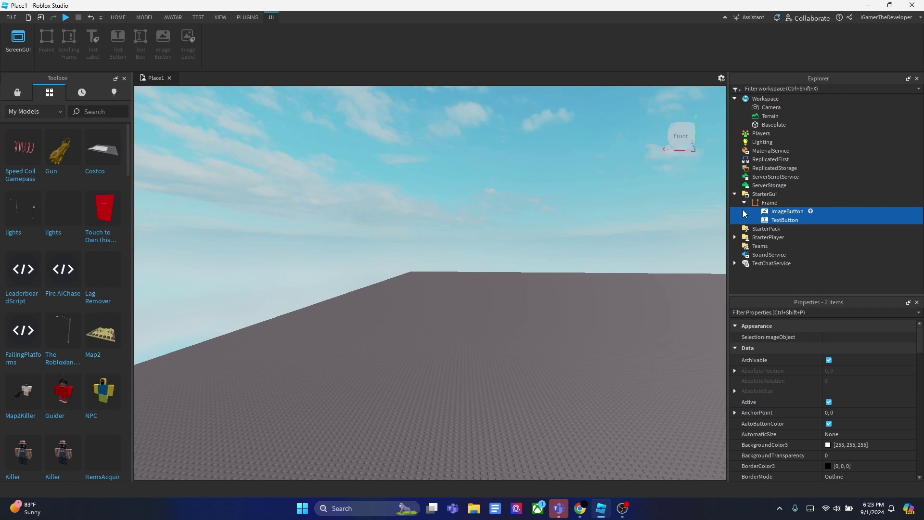
{"action": "left_click", "coordinate": [744, 202]}
- Insert a ScreenGui under StarterGui and nest the Frame inside it
{"action": "left_click", "coordinate": [784, 193]}
{"action": "type", "text": "sc"}
{"action": "left_click", "coordinate": [771, 217]}
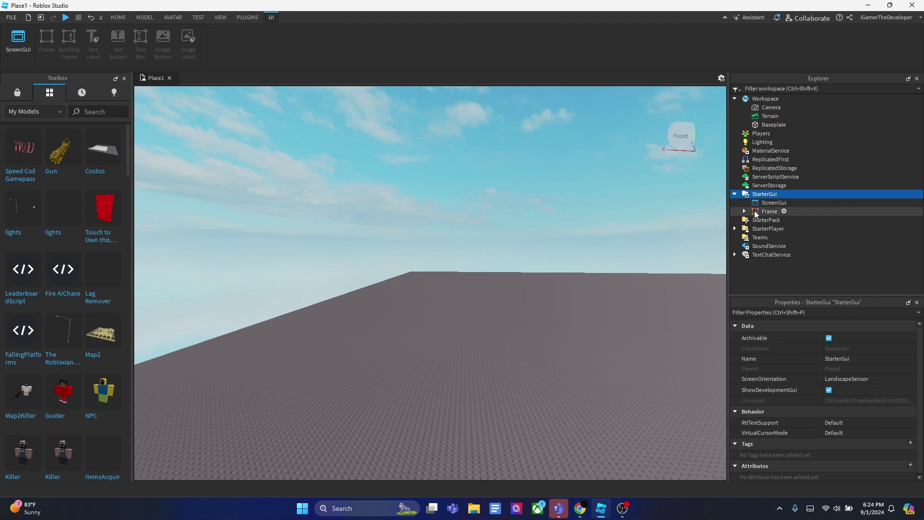
{"action": "left_click_drag", "start_coordinate": [757, 212], "coordinate": [775, 203]}
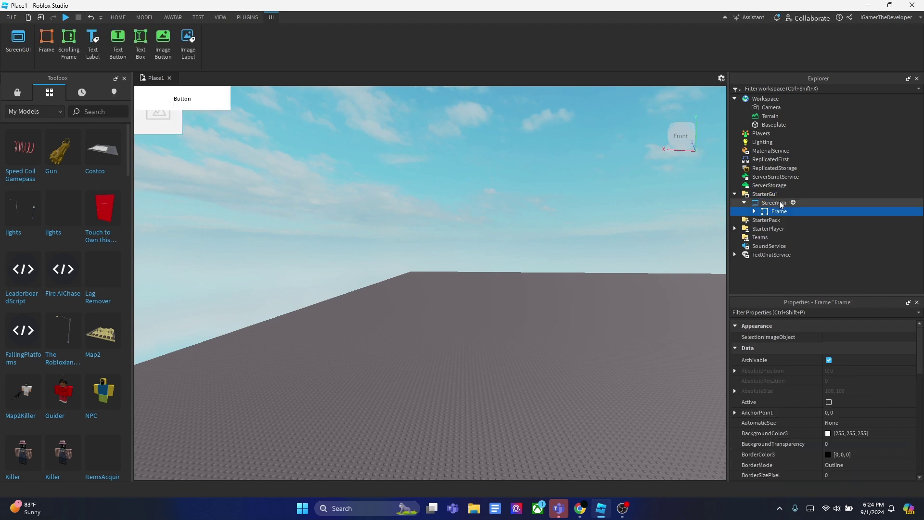
{"action": "left_click", "coordinate": [754, 212]}
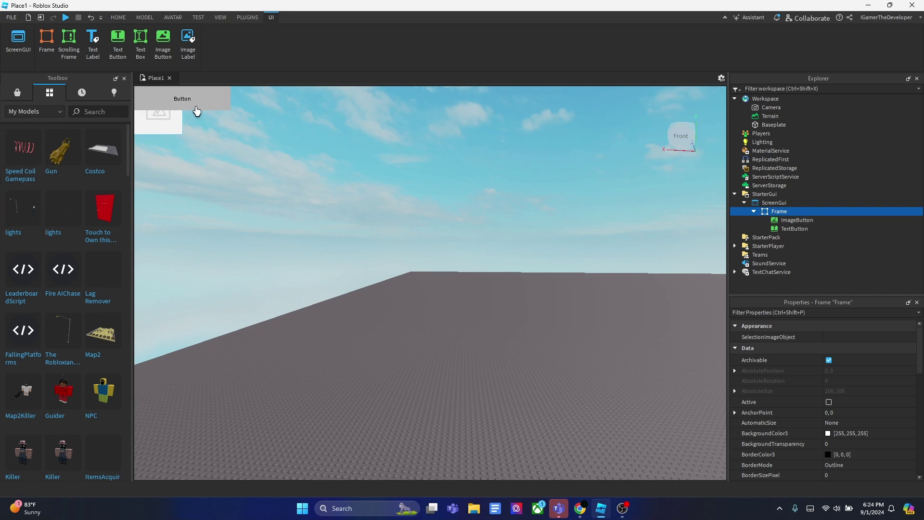
{"action": "left_click", "coordinate": [792, 229]}
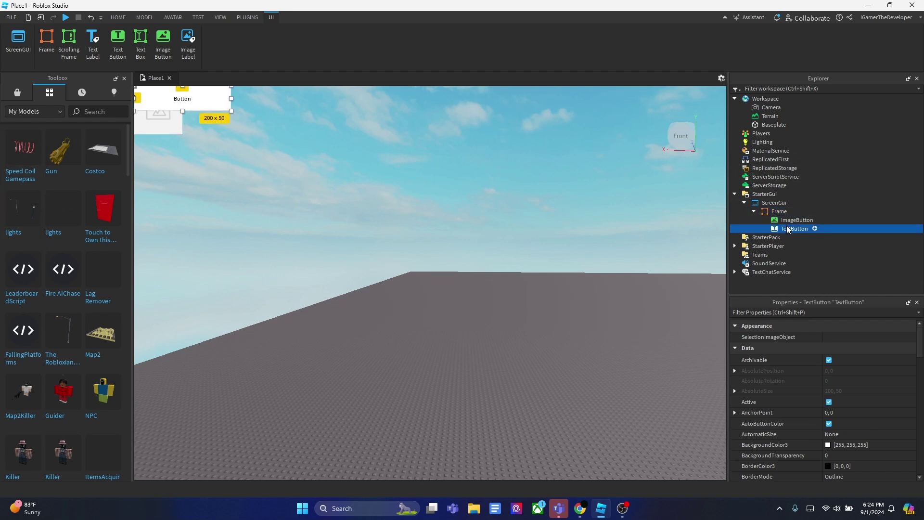
- Drag the 200 x 50 TextButton to sit just right of the ImageButton
{"action": "left_click_drag", "start_coordinate": [186, 103], "coordinate": [285, 113]}
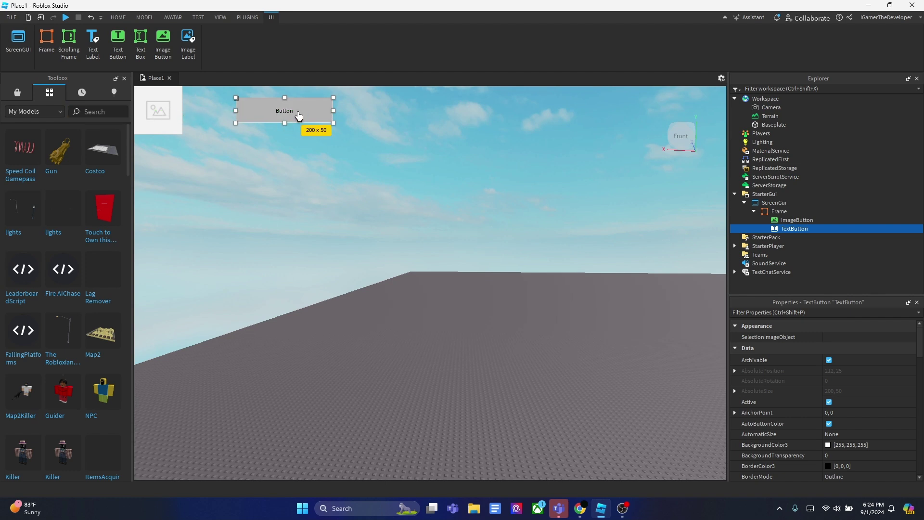
{"action": "scroll", "coordinate": [792, 385], "scroll_direction": "down", "scroll_amount": 4}
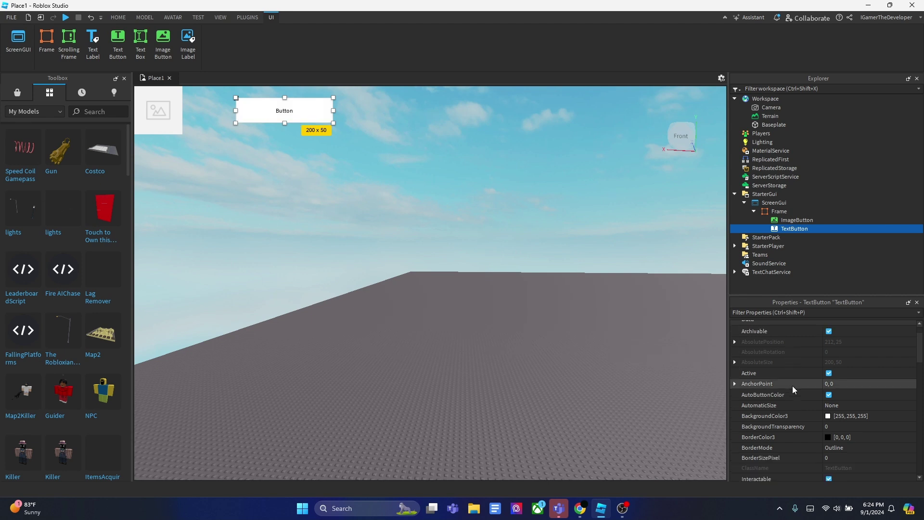
{"action": "scroll", "coordinate": [799, 387], "scroll_direction": "down", "scroll_amount": 5}
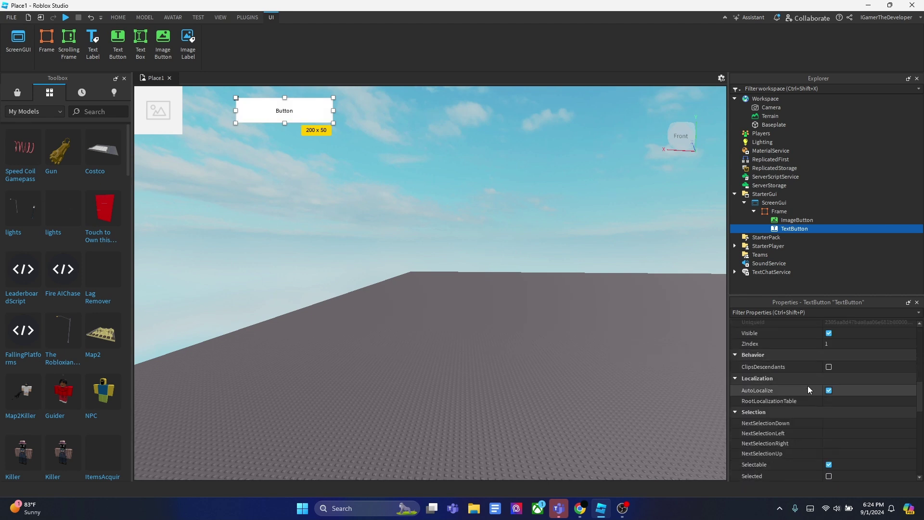
{"action": "scroll", "coordinate": [840, 392], "scroll_direction": "up", "scroll_amount": 7}
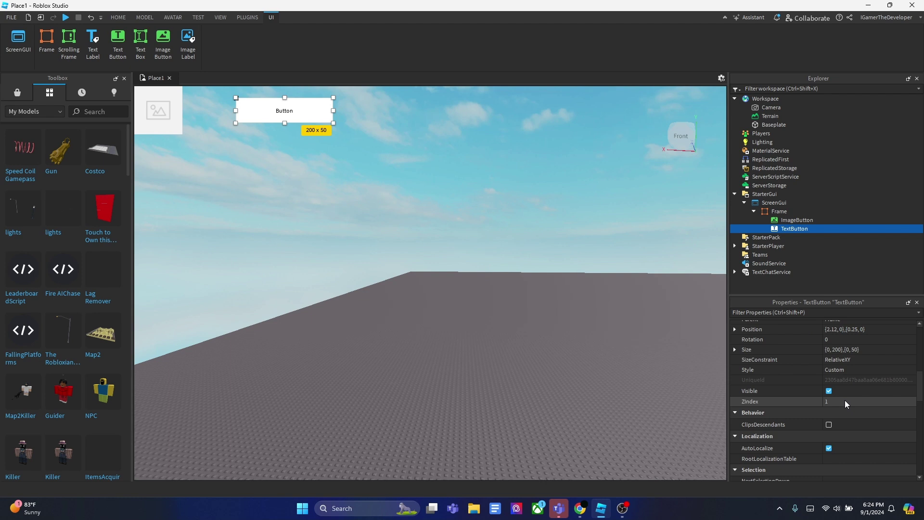
{"action": "scroll", "coordinate": [847, 403], "scroll_direction": "up", "scroll_amount": 3}
{"action": "scroll", "coordinate": [848, 403], "scroll_direction": "down", "scroll_amount": 5}
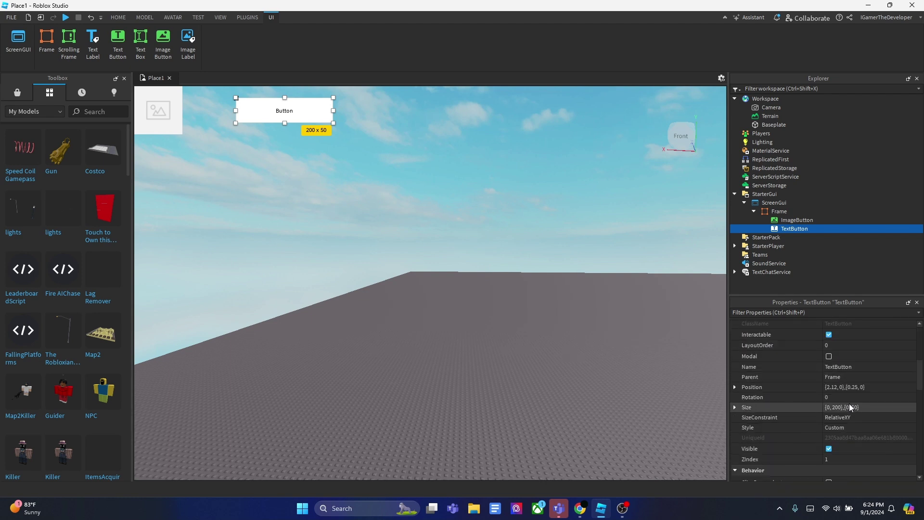
{"action": "scroll", "coordinate": [849, 407], "scroll_direction": "down", "scroll_amount": 8}
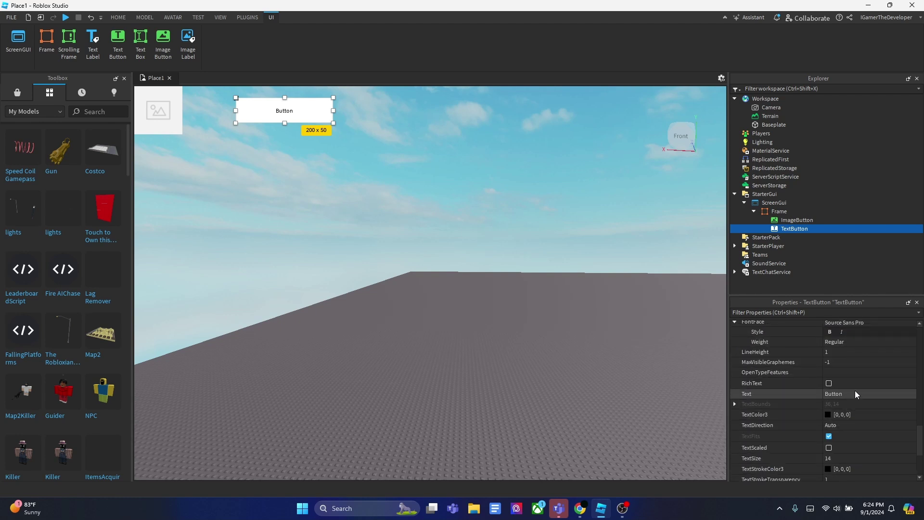
- Change the TextButton's Text from 'Button' to 'Subscribe'
{"action": "left_click", "coordinate": [851, 394]}
{"action": "key", "text": "BackSpace"}
{"action": "type", "text": "Subscribe"}
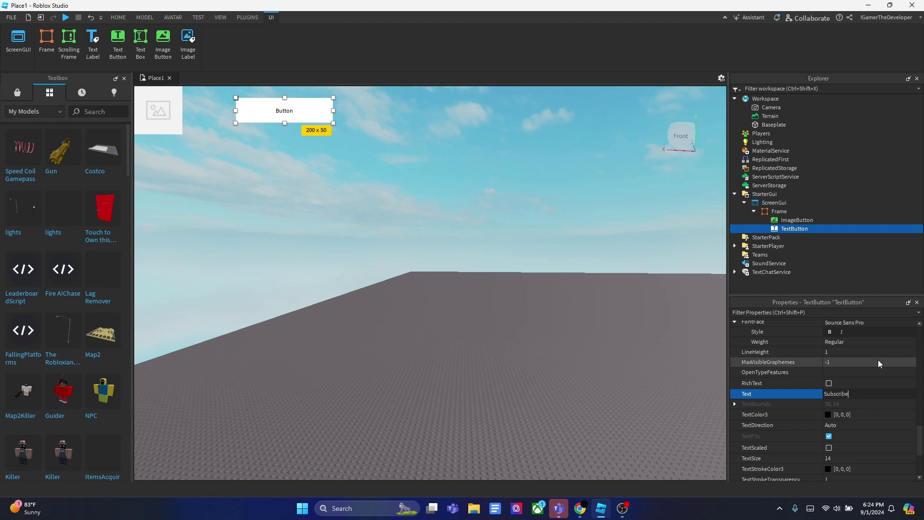
{"action": "key", "text": "Return"}
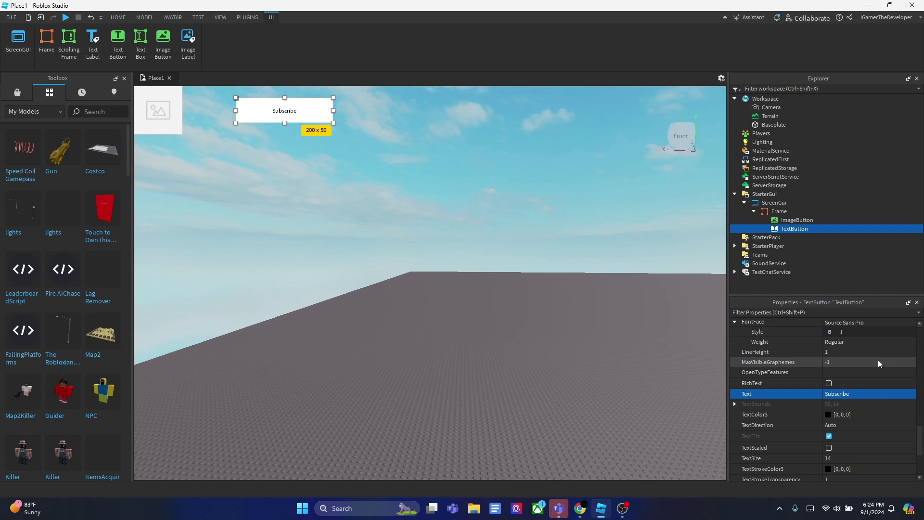
- Raise the TextSize from 14 to 38 and make the font bold and italic
{"action": "left_click", "coordinate": [841, 457]}
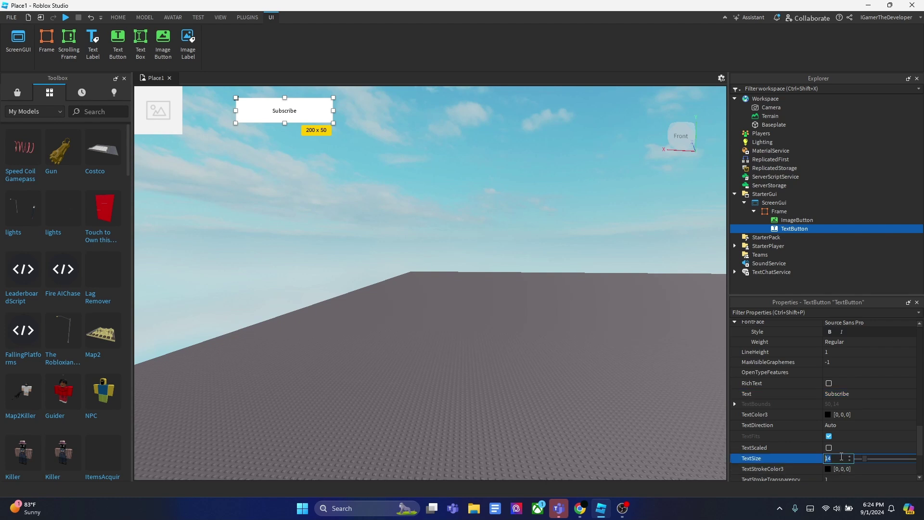
{"action": "left_click", "coordinate": [884, 456]}
{"action": "left_click_drag", "start_coordinate": [863, 460], "coordinate": [877, 461]}
{"action": "scroll", "coordinate": [886, 448], "scroll_direction": "up", "scroll_amount": 10}
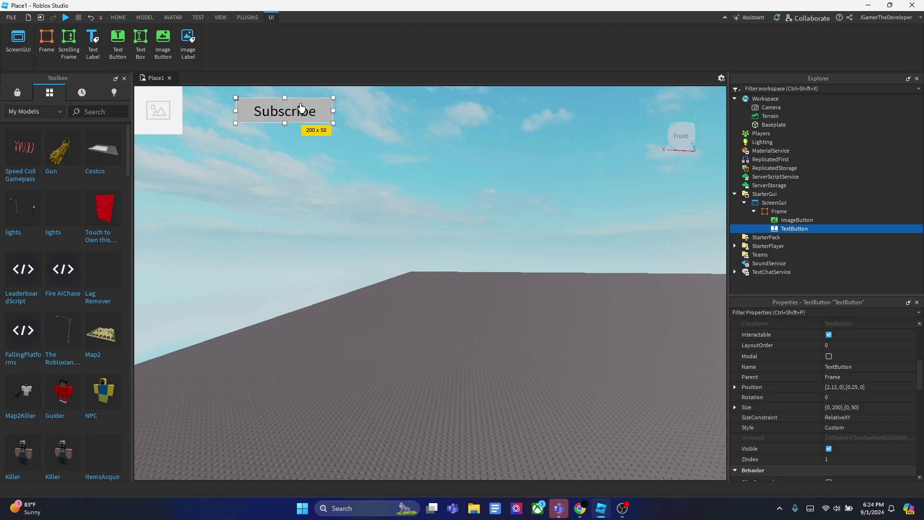
{"action": "scroll", "coordinate": [862, 432], "scroll_direction": "down", "scroll_amount": 10}
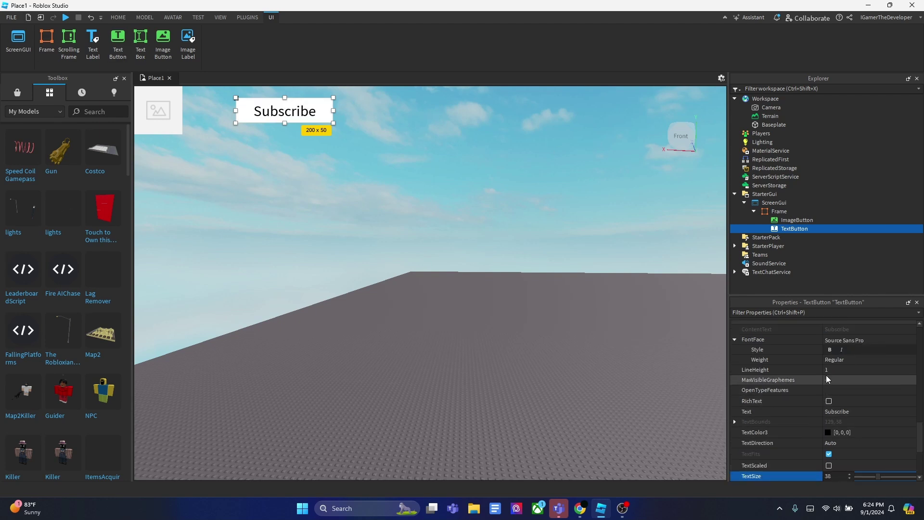
{"action": "left_click", "coordinate": [829, 350]}
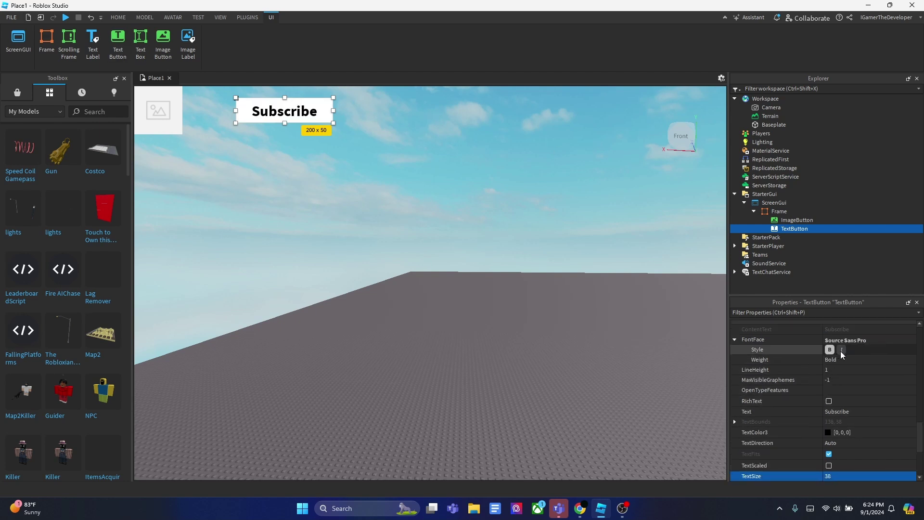
{"action": "left_click", "coordinate": [841, 350]}
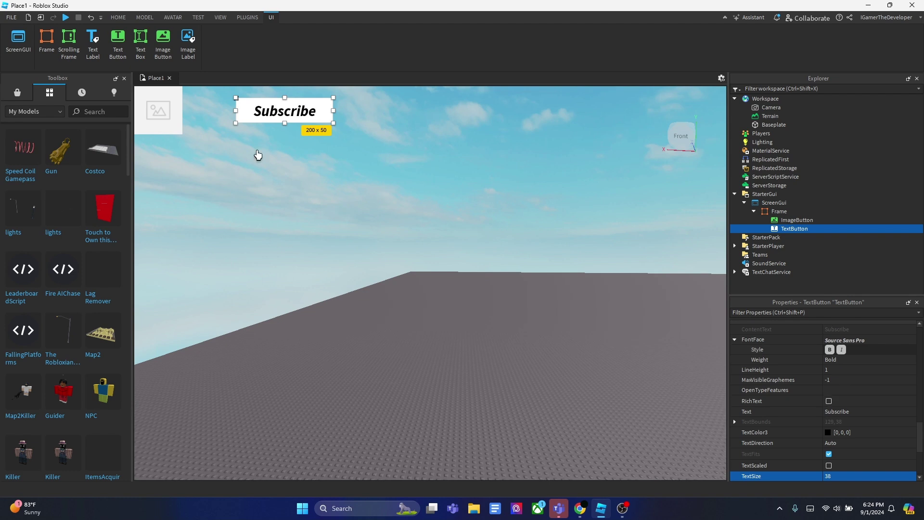
{"action": "scroll", "coordinate": [879, 418], "scroll_direction": "up", "scroll_amount": 4}
{"action": "scroll", "coordinate": [879, 414], "scroll_direction": "up", "scroll_amount": 6}
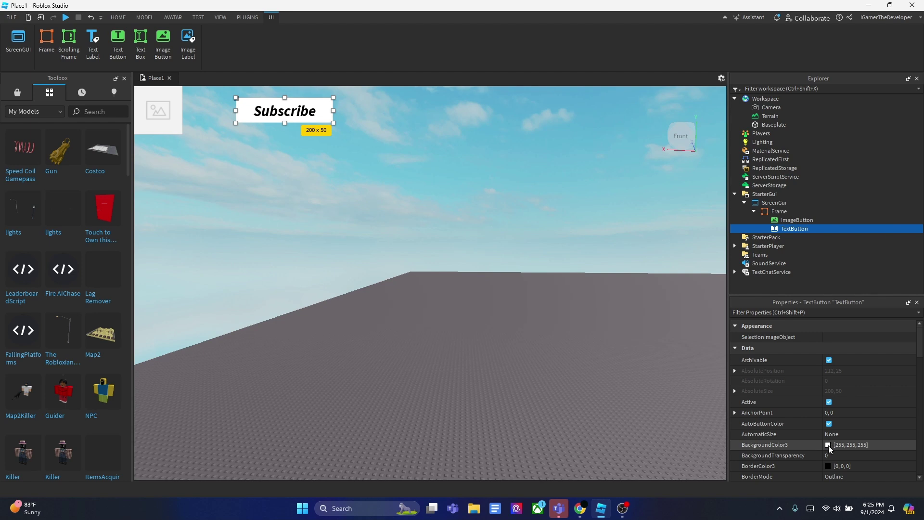
- Set the Subscribe button's BackgroundColor3 to red [255, 0, 0]
{"action": "left_click", "coordinate": [828, 445]}
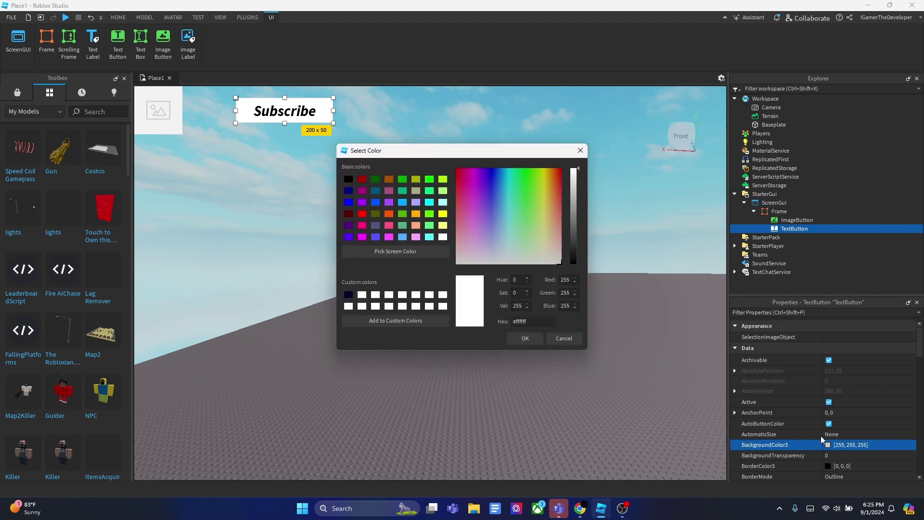
{"action": "left_click", "coordinate": [363, 214]}
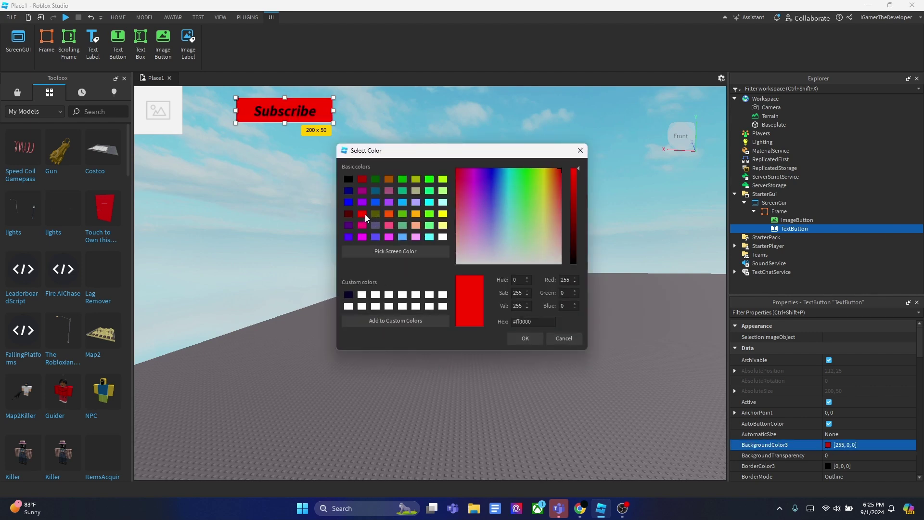
{"action": "left_click", "coordinate": [515, 337]}
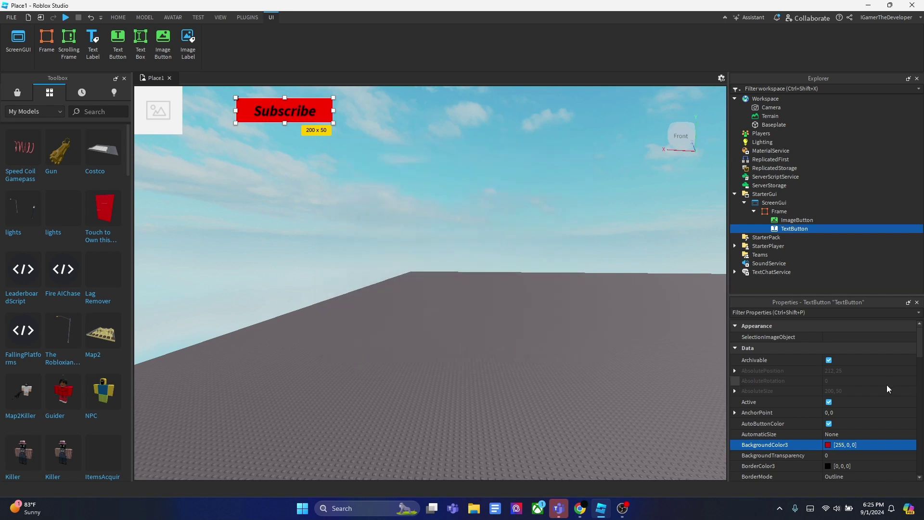
{"action": "scroll", "coordinate": [886, 387], "scroll_direction": "down", "scroll_amount": 3}
{"action": "scroll", "coordinate": [884, 391], "scroll_direction": "down", "scroll_amount": 5}
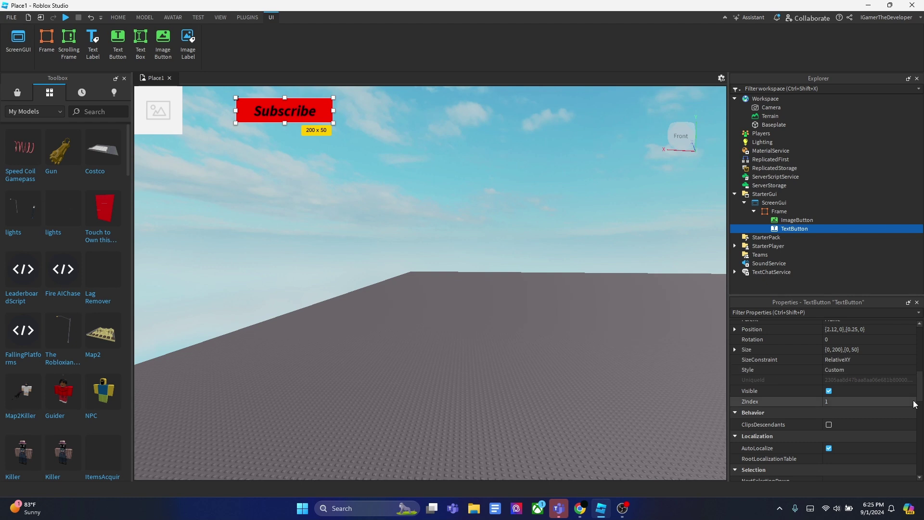
{"action": "scroll", "coordinate": [884, 409], "scroll_direction": "down", "scroll_amount": 4}
{"action": "scroll", "coordinate": [883, 418], "scroll_direction": "down", "scroll_amount": 5}
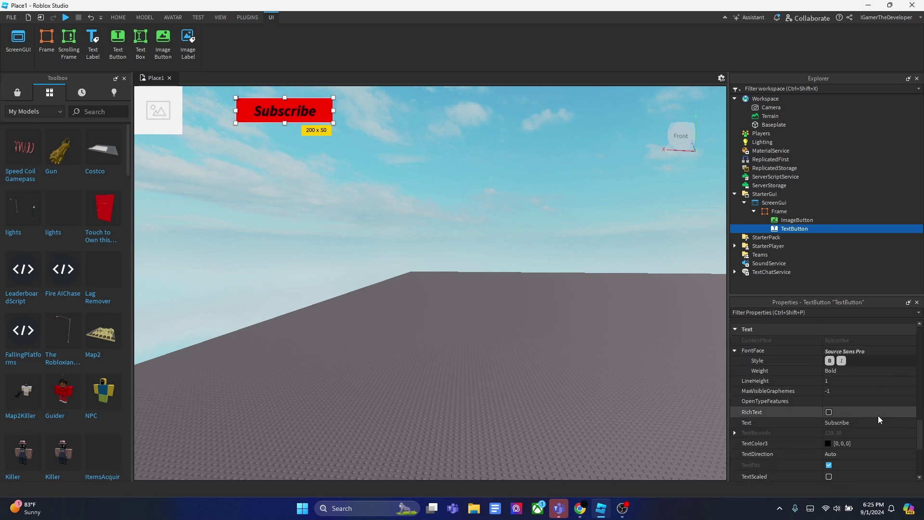
- Set the Subscribe button's TextColor3 to white [255, 255, 255]
{"action": "left_click", "coordinate": [828, 414]}
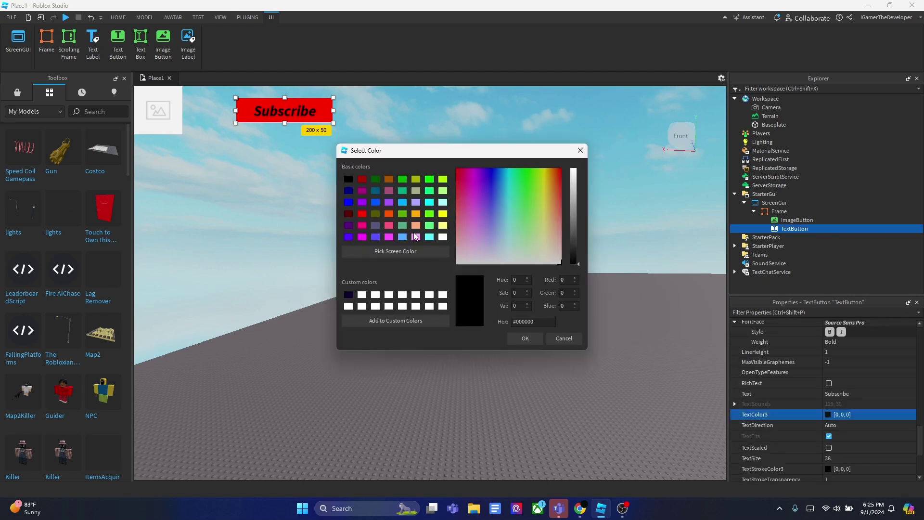
{"action": "left_click", "coordinate": [443, 237]}
{"action": "left_click", "coordinate": [519, 338]}
{"action": "left_click", "coordinate": [515, 245]}
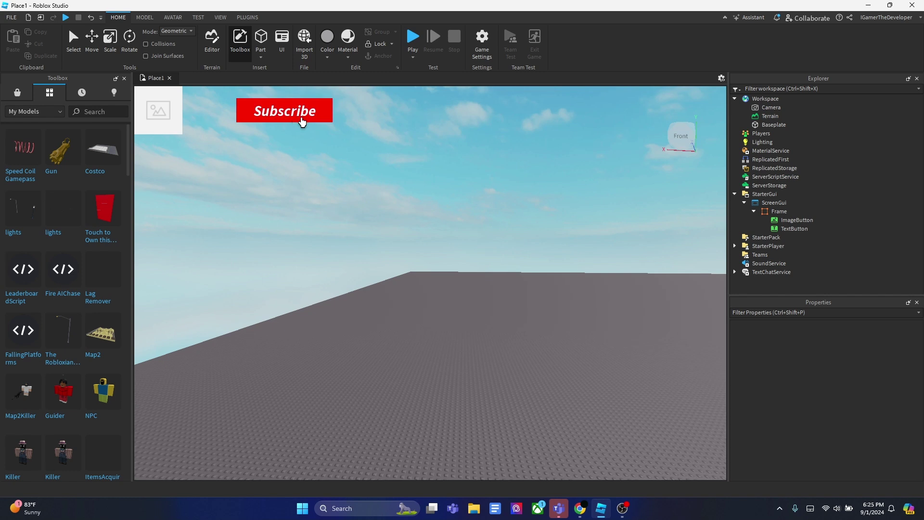
{"action": "left_click", "coordinate": [775, 229]}
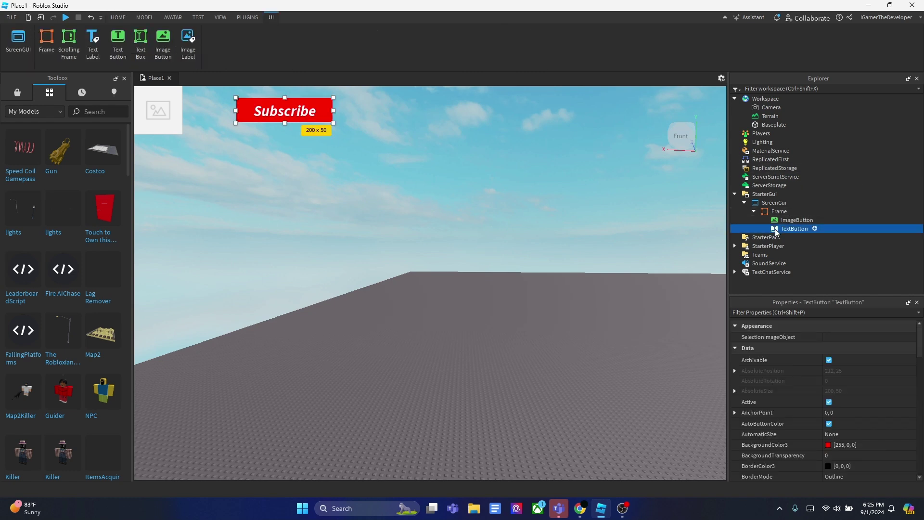
{"action": "scroll", "coordinate": [833, 425], "scroll_direction": "down", "scroll_amount": 1}
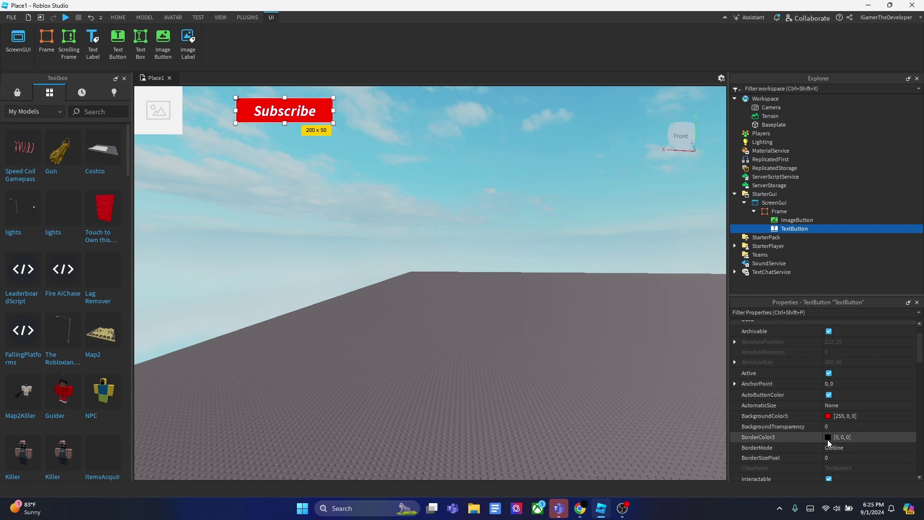
{"action": "left_click", "coordinate": [833, 431]}
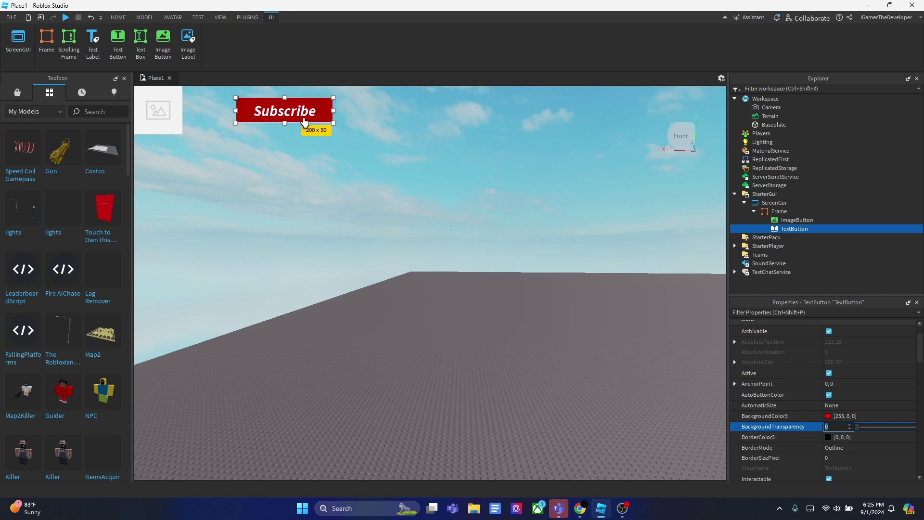
{"action": "left_click_drag", "start_coordinate": [893, 428], "coordinate": [914, 428]}
{"action": "left_click", "coordinate": [891, 428]}
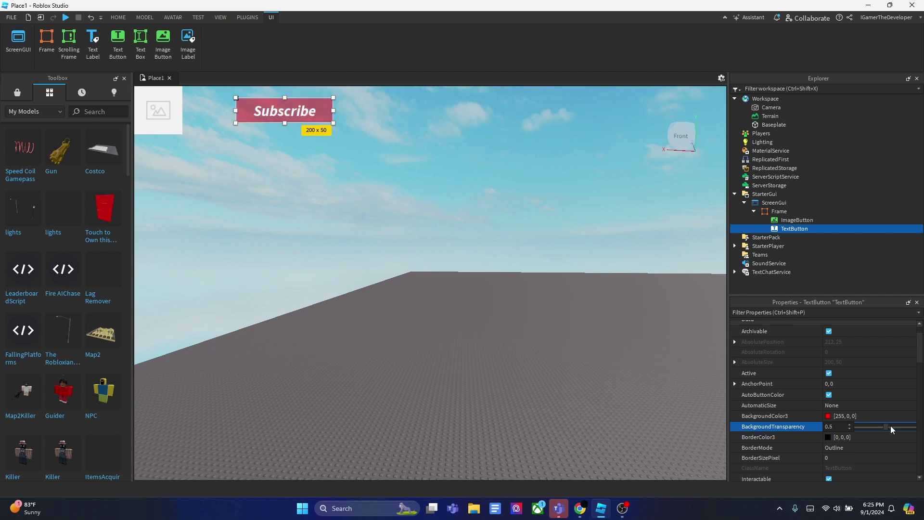
{"action": "left_click", "coordinate": [856, 427]}
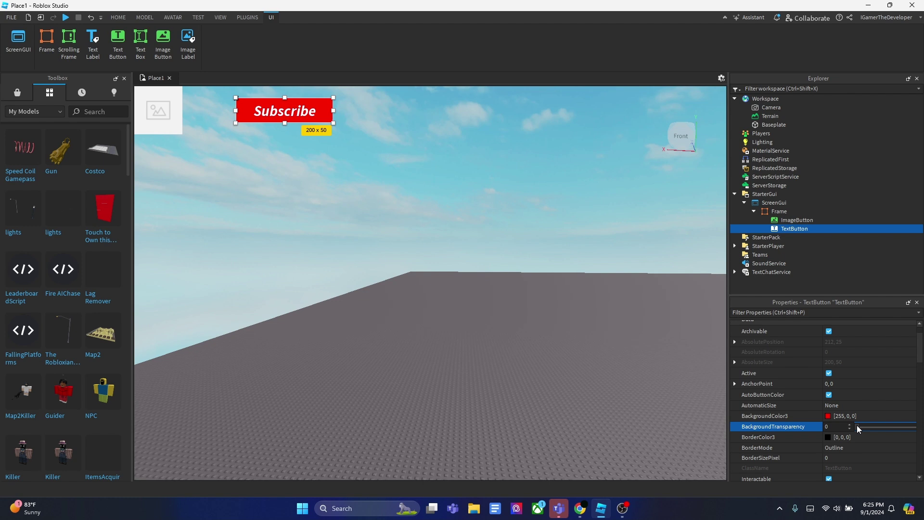
{"action": "left_click", "coordinate": [255, 260]}
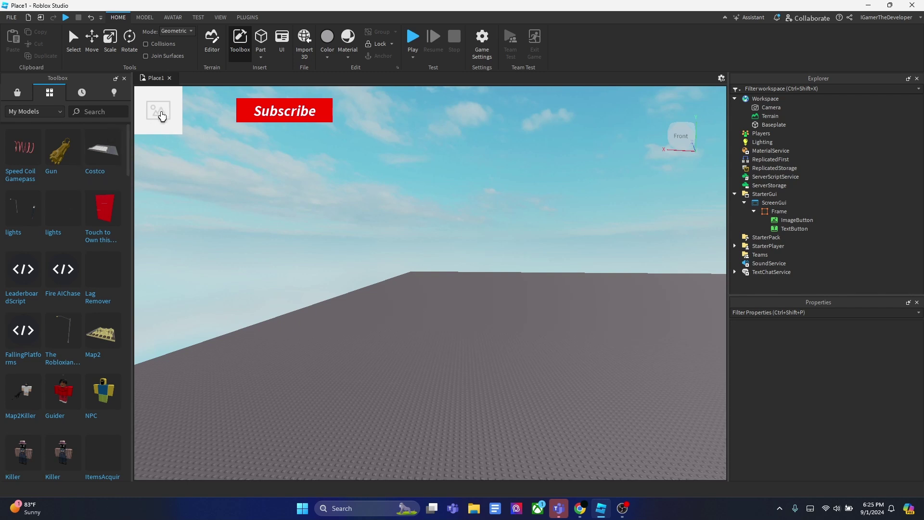
- Search the Toolbox Marketplace Decals category for 'subscribe'
{"action": "left_click", "coordinate": [16, 93]}
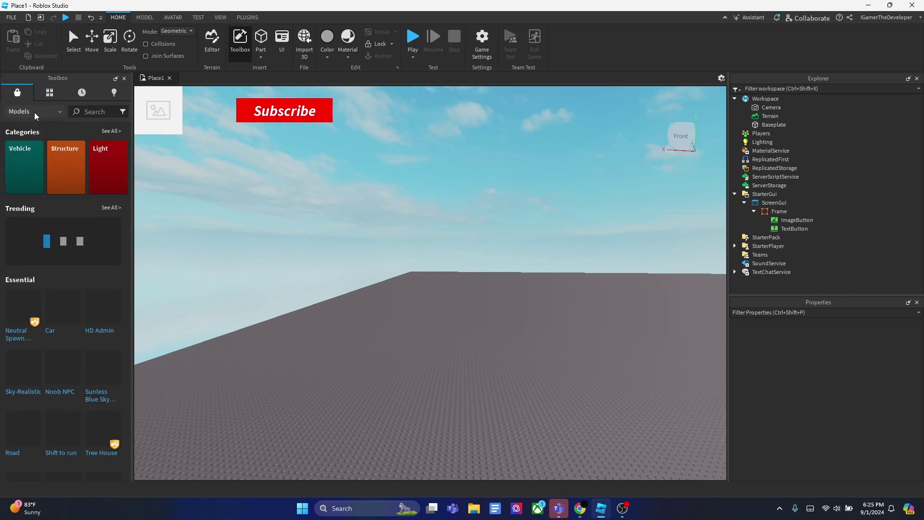
{"action": "left_click", "coordinate": [33, 112]}
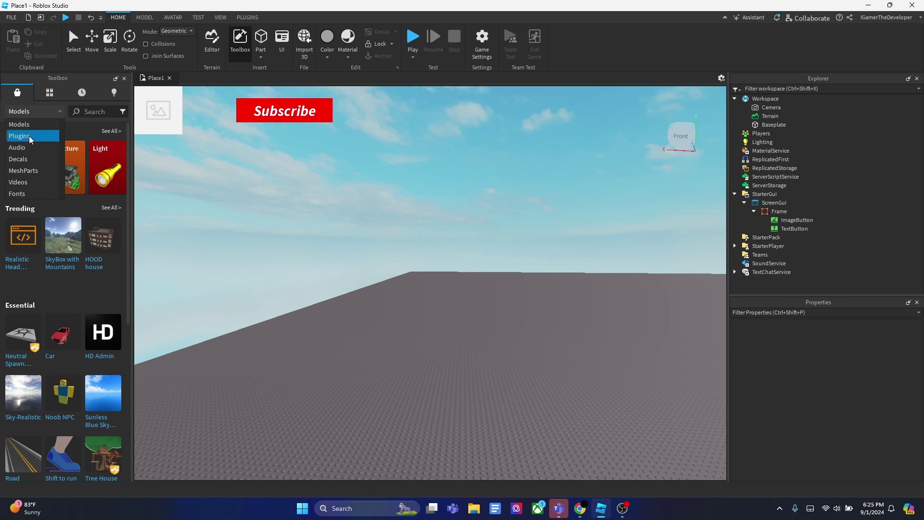
{"action": "left_click", "coordinate": [96, 111]}
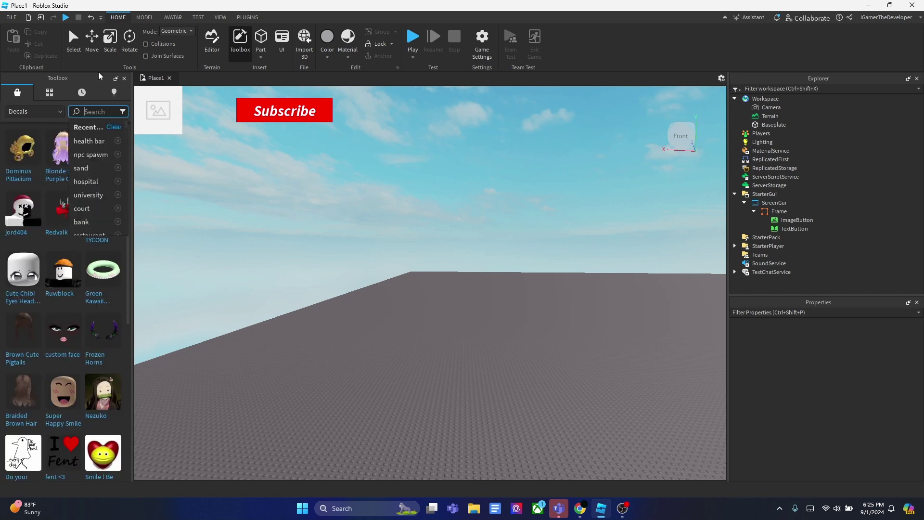
{"action": "type", "text": "subscribe"}
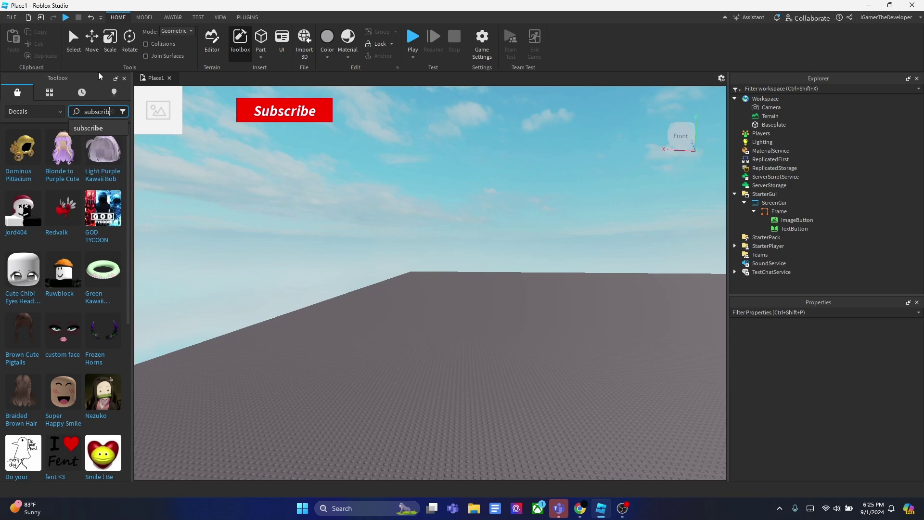
{"action": "key", "text": "Return"}
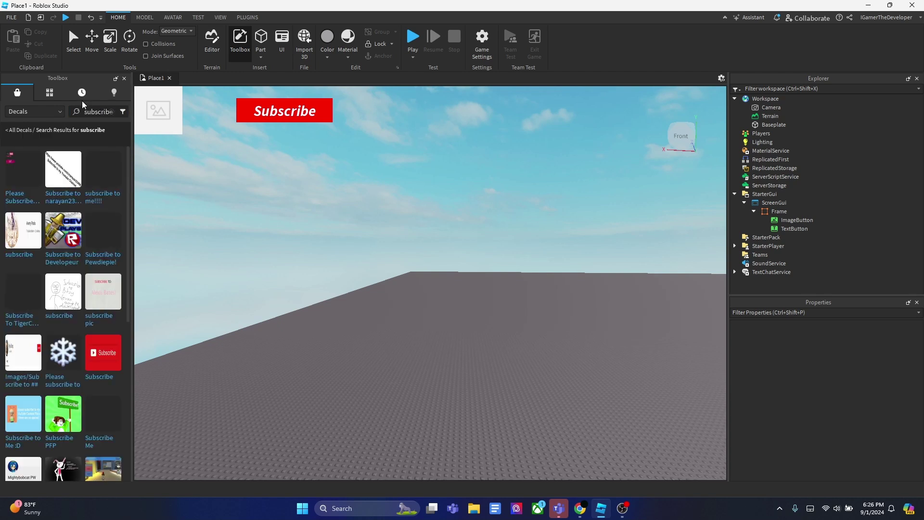
{"action": "scroll", "coordinate": [87, 265], "scroll_direction": "down", "scroll_amount": 3}
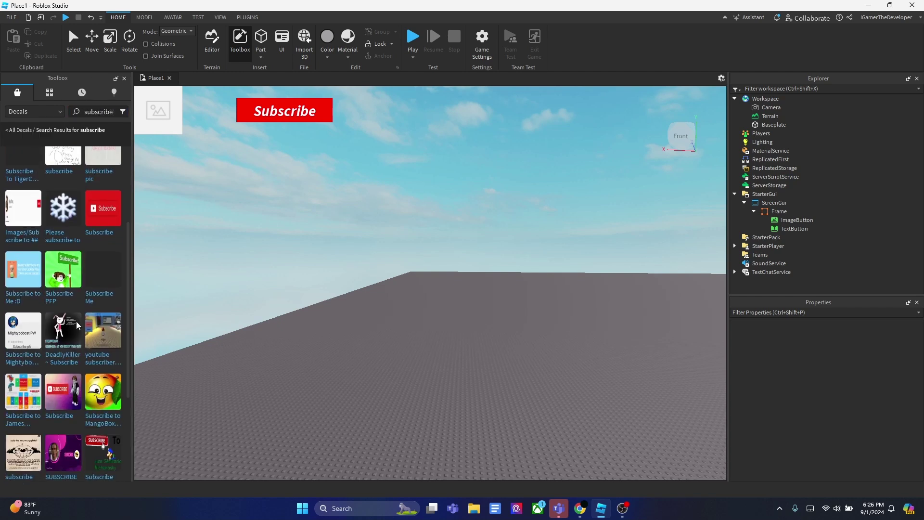
{"action": "scroll", "coordinate": [96, 269], "scroll_direction": "up", "scroll_amount": 2}
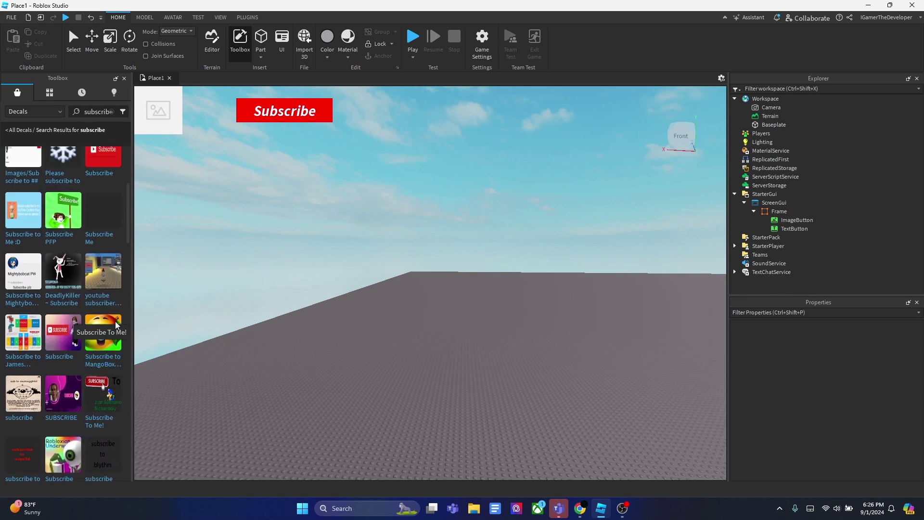
- Copy the asset ID of the red Subscribe decal
{"action": "mouse_move", "coordinate": [103, 273]}
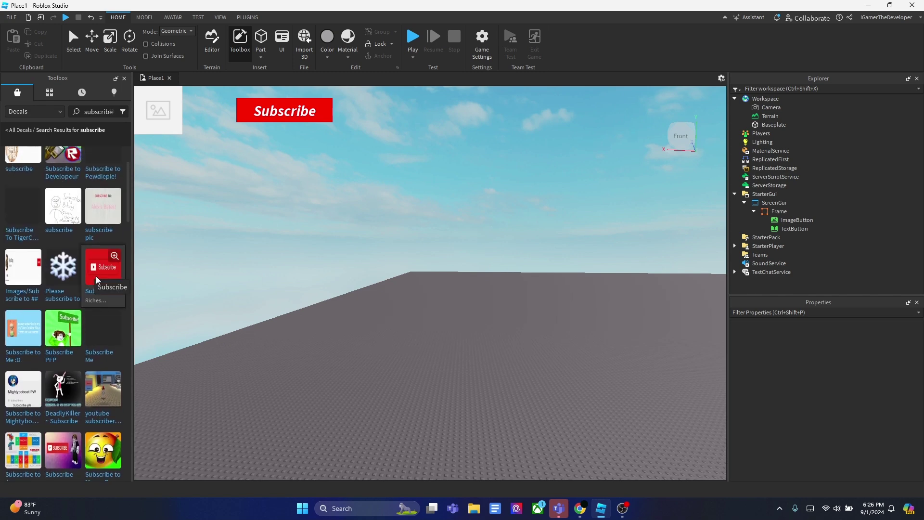
{"action": "right_click", "coordinate": [106, 283]}
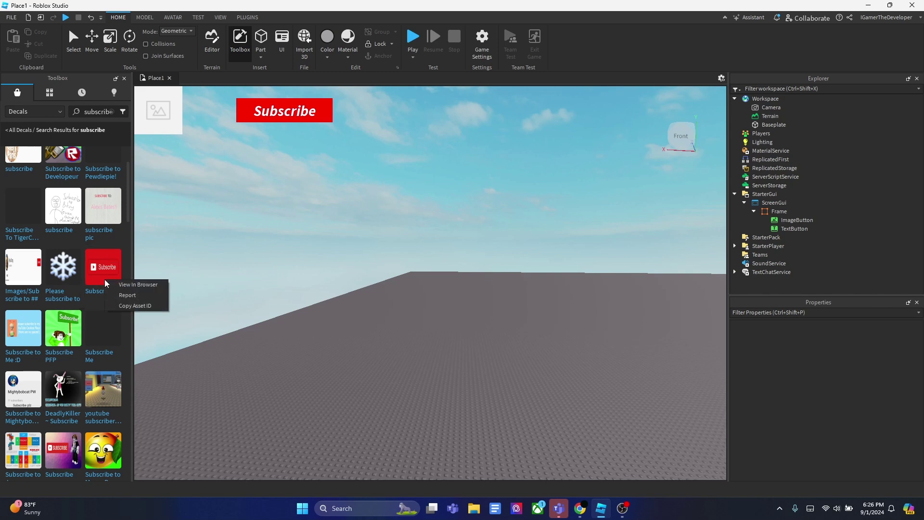
{"action": "left_click", "coordinate": [121, 306]}
{"action": "scroll", "coordinate": [98, 288], "scroll_direction": "down", "scroll_amount": 5}
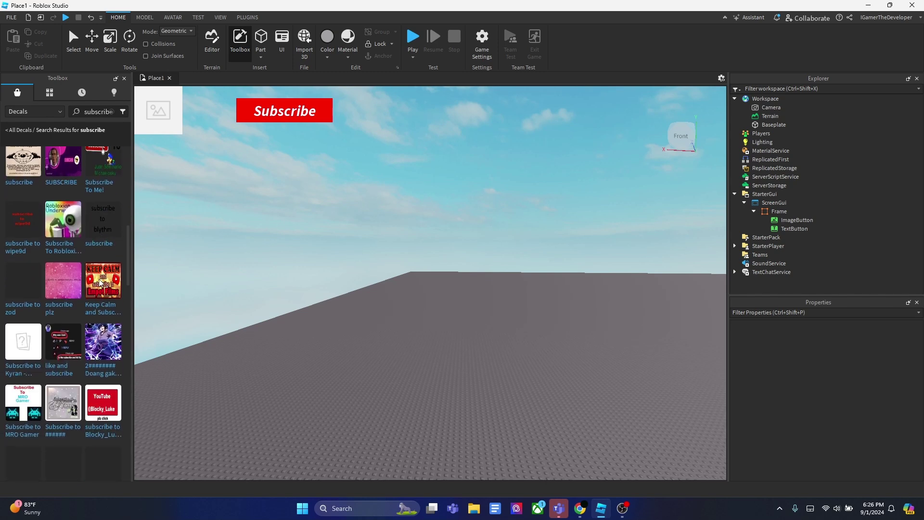
{"action": "scroll", "coordinate": [98, 288], "scroll_direction": "down", "scroll_amount": 10}
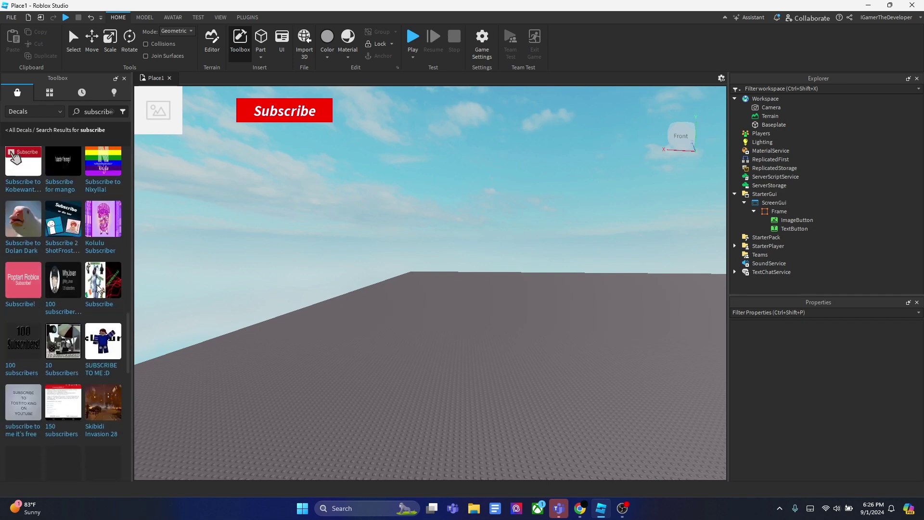
{"action": "left_click", "coordinate": [791, 221]}
{"action": "scroll", "coordinate": [788, 391], "scroll_direction": "down", "scroll_amount": 8}
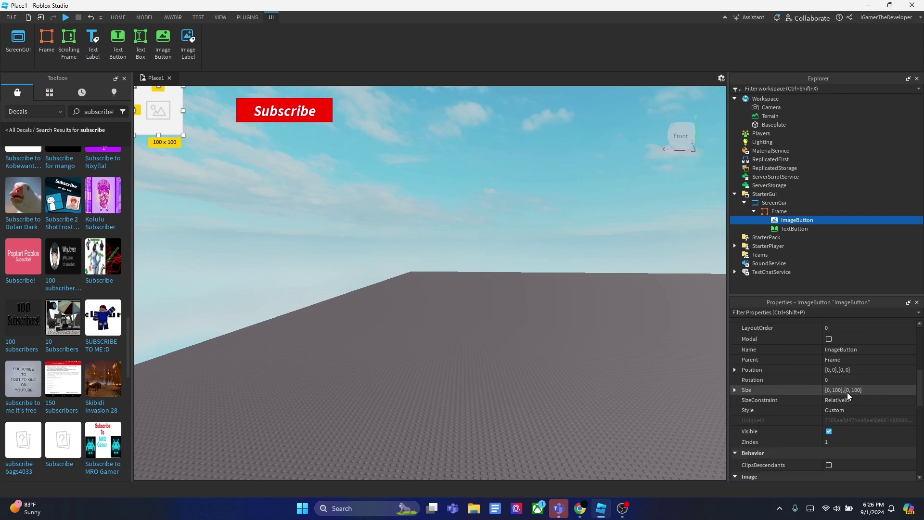
{"action": "left_click", "coordinate": [840, 434]}
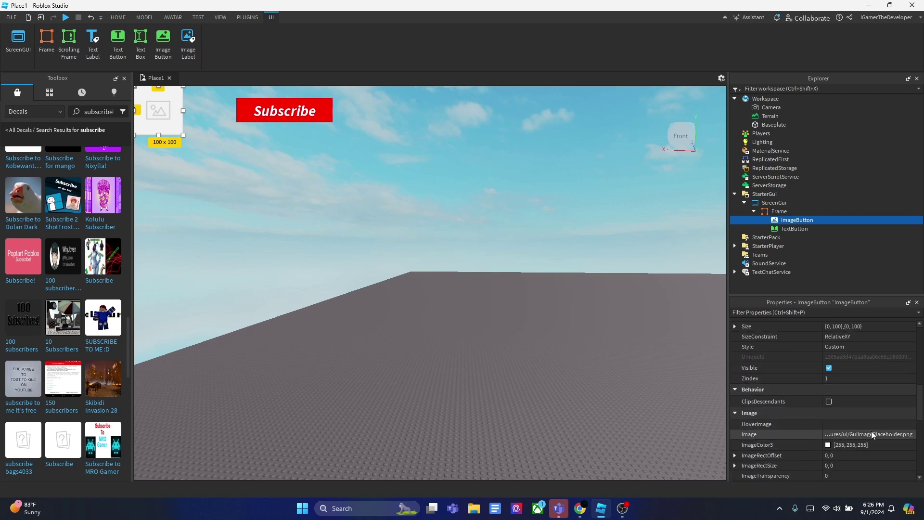
{"action": "key", "text": "BackSpace"}
{"action": "key", "text": "ctrl+v"}
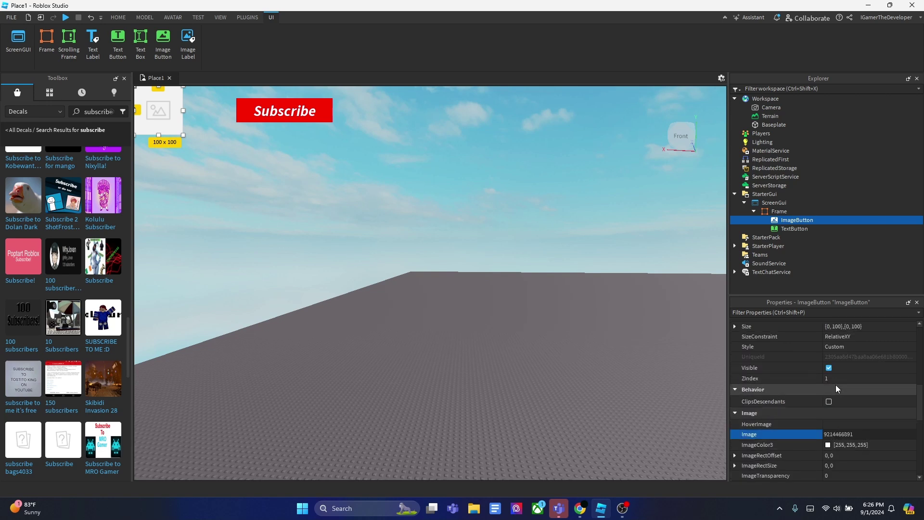
{"action": "key", "text": "Return"}
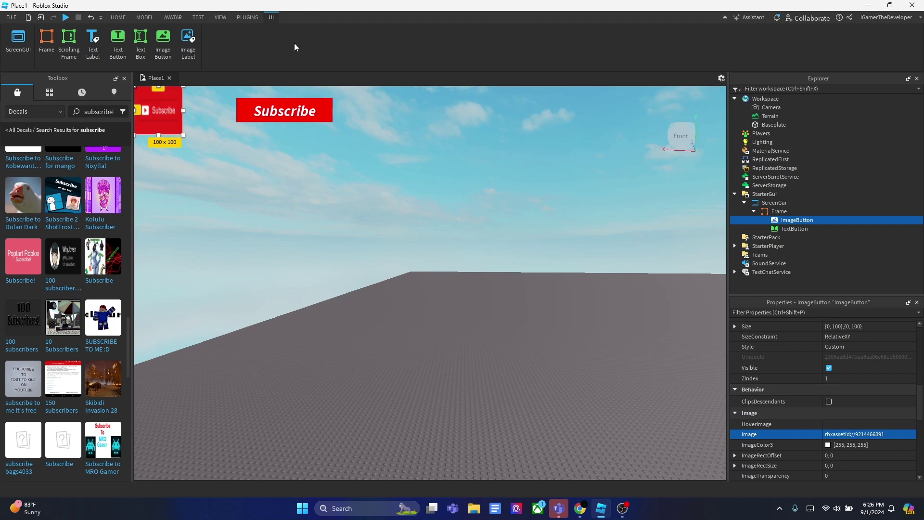
- Widen the ImageButton to 190 x 100 and nudge it beside the text button
{"action": "left_click_drag", "start_coordinate": [183, 110], "coordinate": [227, 107]}
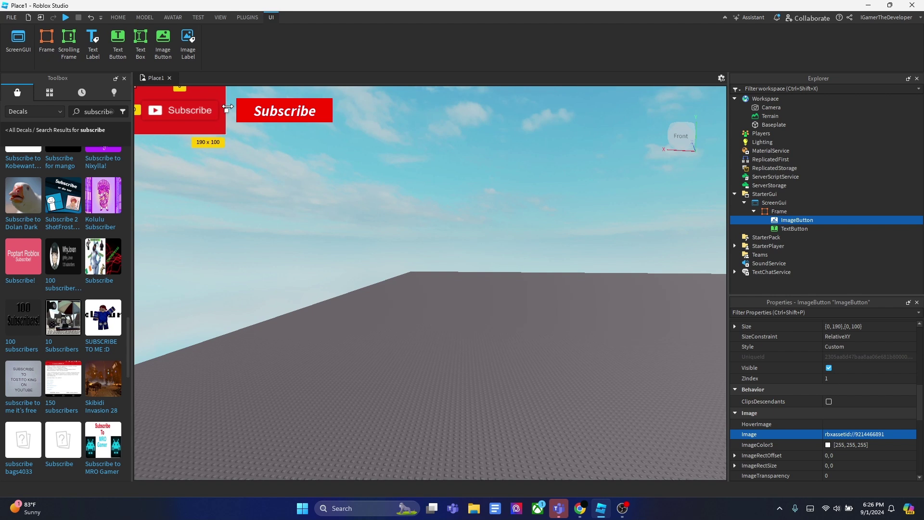
{"action": "left_click_drag", "start_coordinate": [186, 114], "coordinate": [196, 116]}
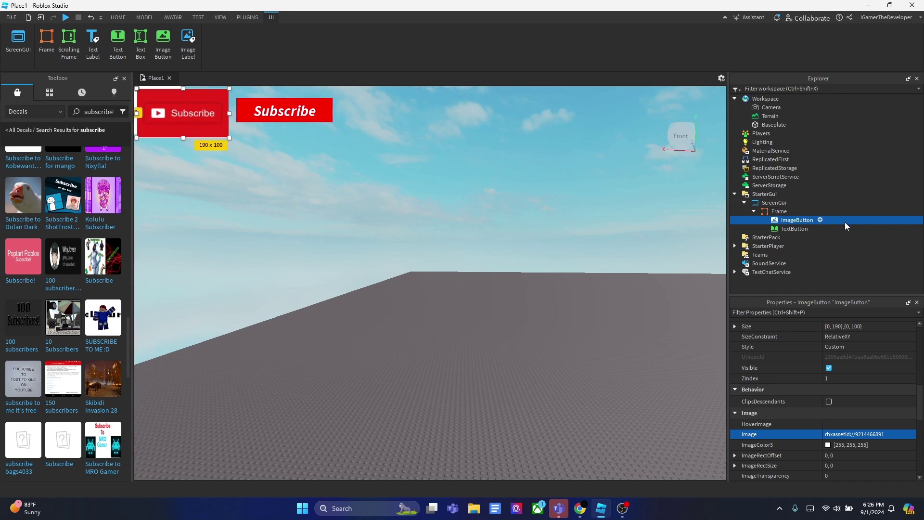
{"action": "scroll", "coordinate": [887, 391], "scroll_direction": "up", "scroll_amount": 10}
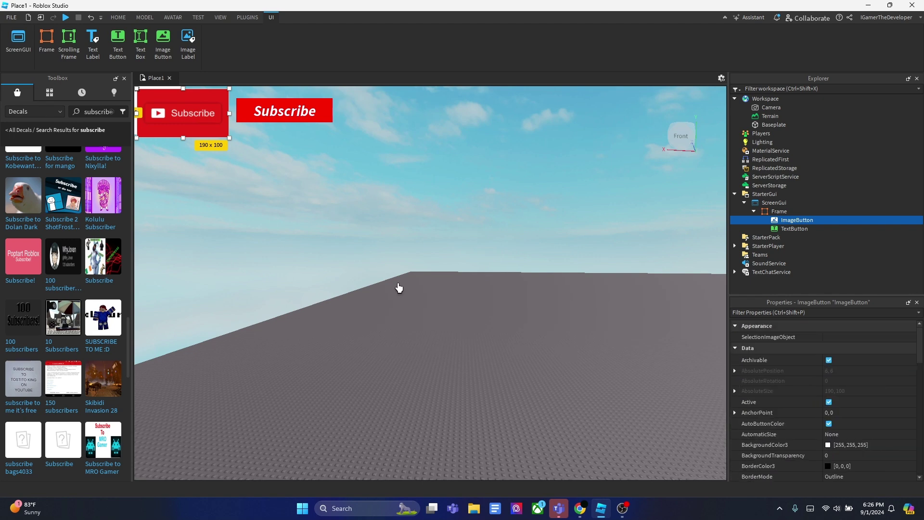
- Deselect, tilt the view toward the baseplate, and start a Play test
{"action": "left_click", "coordinate": [398, 288]}
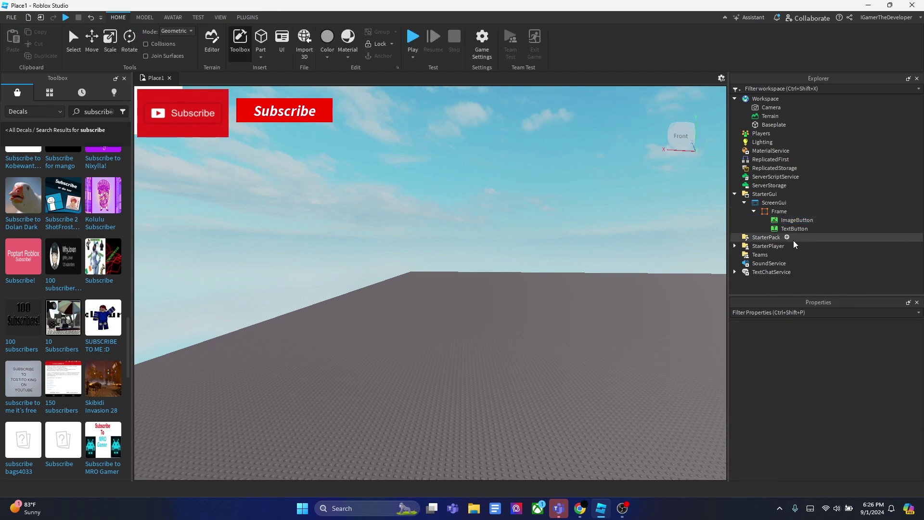
{"action": "right_click_drag", "start_coordinate": [387, 227], "coordinate": [422, 54]}
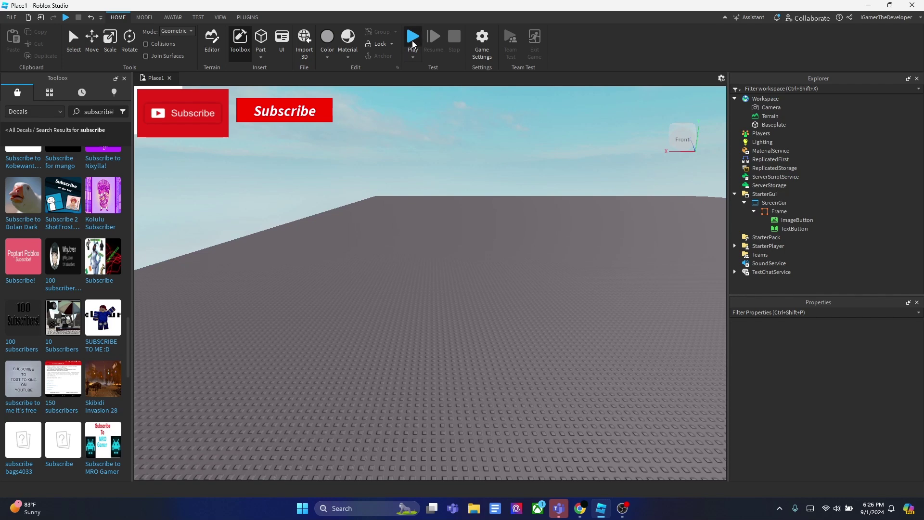
{"action": "left_click", "coordinate": [413, 44]}
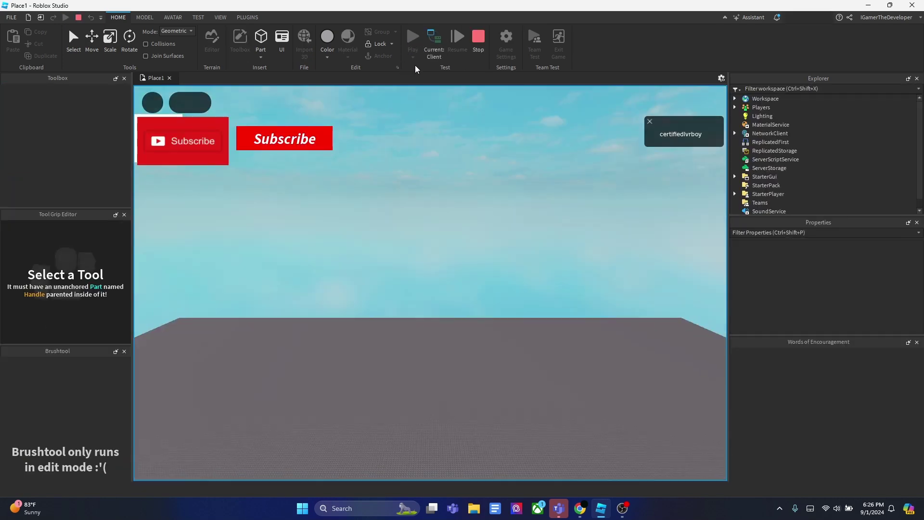